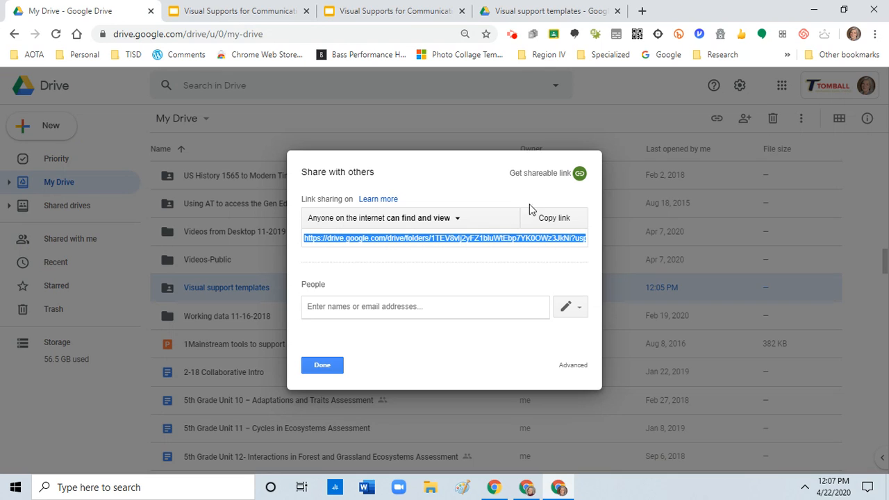
- Close the sharing settings, open 2020 Calendar-Visual support Template from the Visual support templates folder, and go to the Jun sheet
click(327, 368)
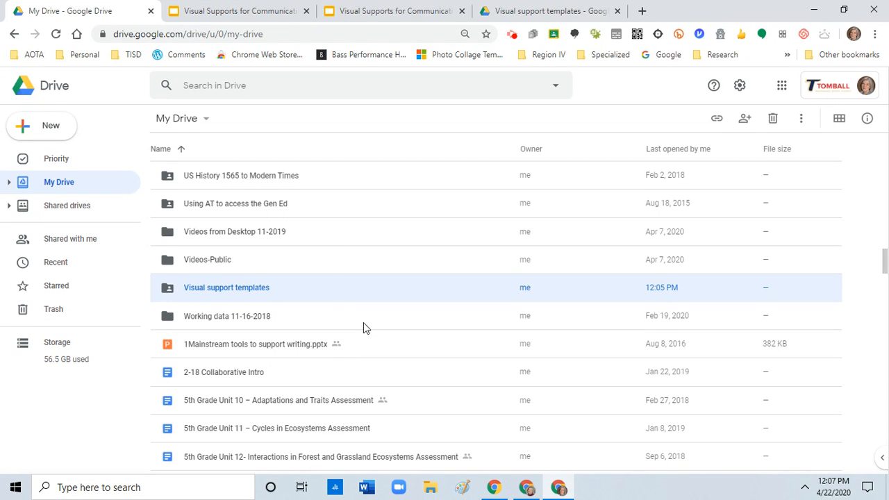
double_click(247, 293)
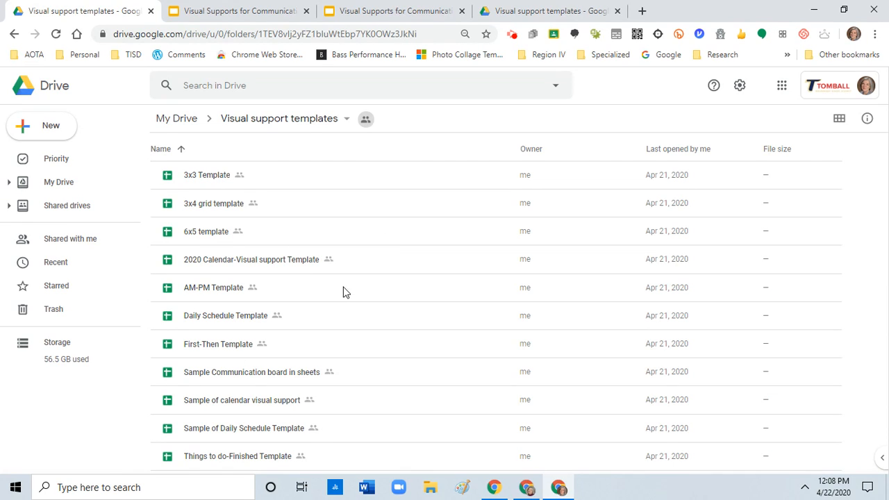
double_click(270, 261)
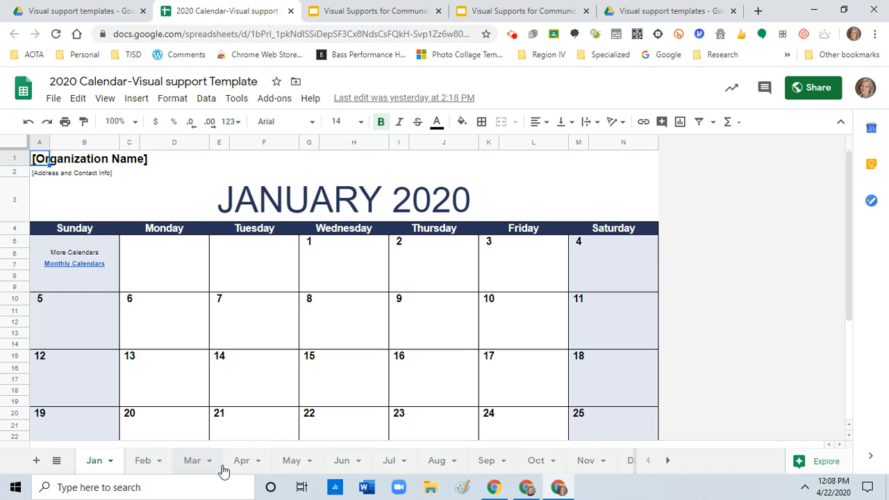
click(344, 470)
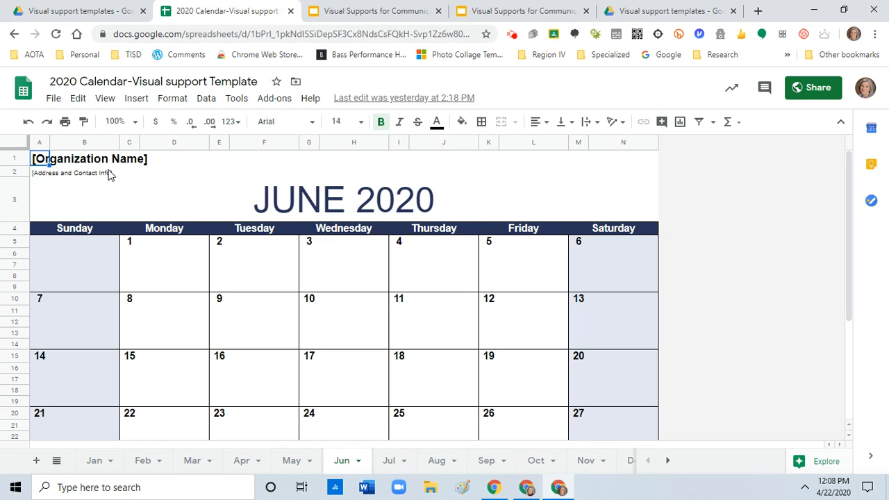
- Merge the blank cells below the June 1 date into a single cell
scroll(195, 173, down, 1)
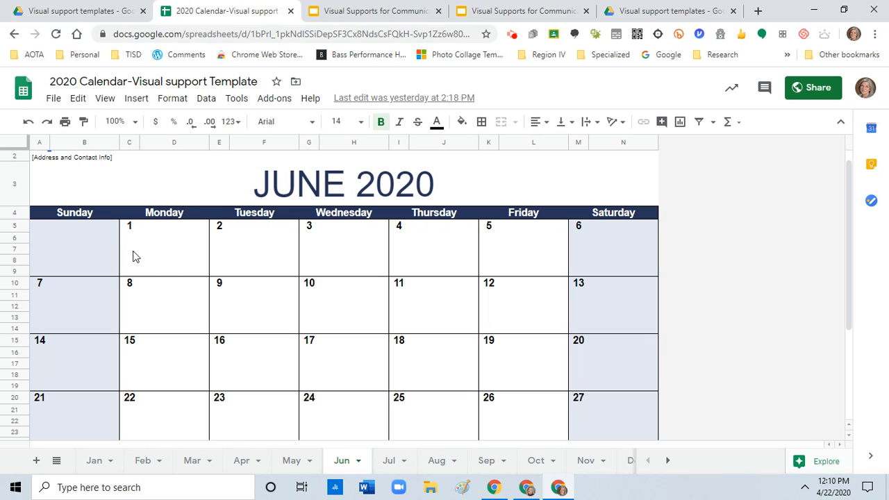
mouse_move(129, 240)
mouse_down()
mouse_move(174, 248)
mouse_move(205, 277)
mouse_up()
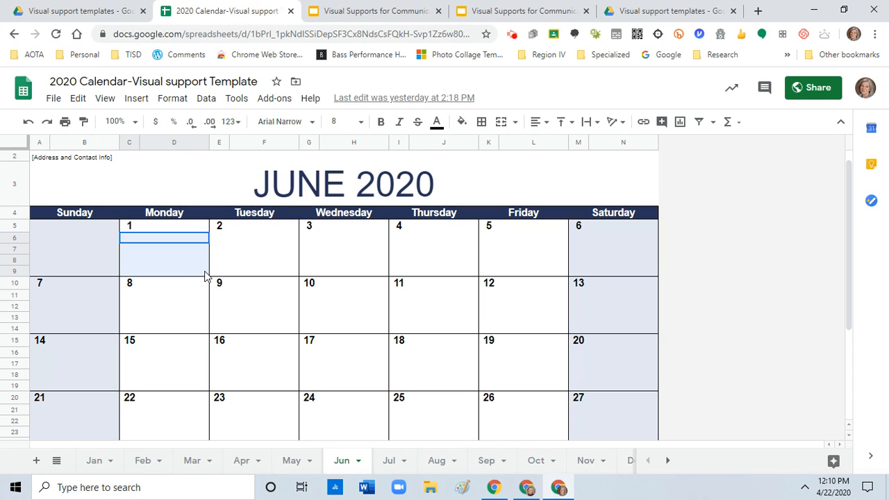
drag(205, 277, 206, 276)
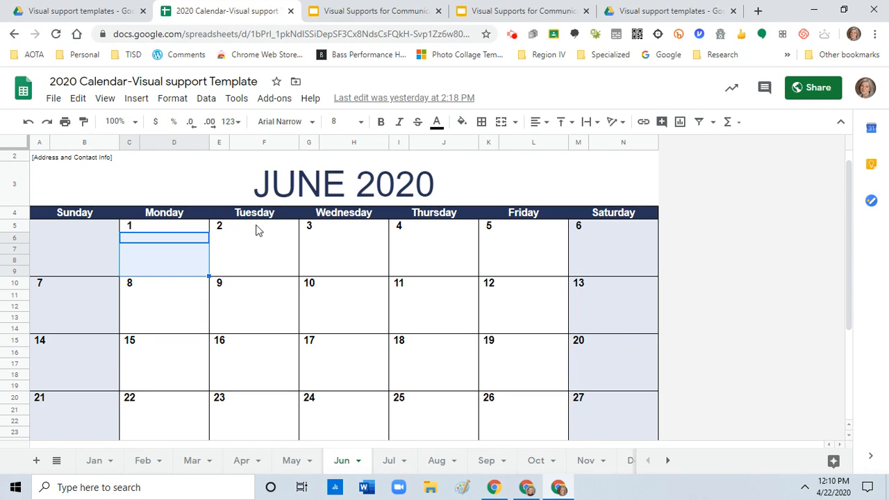
click(502, 124)
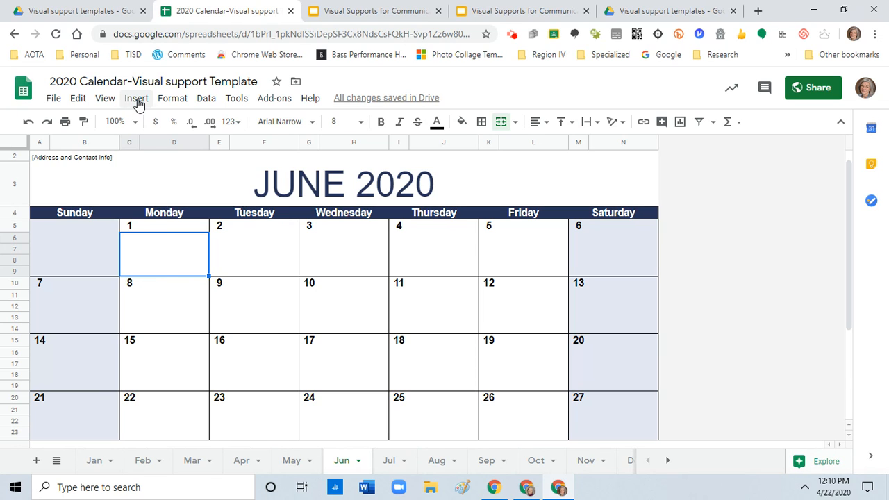
- Start inserting an in-cell image in the merged June 1 cell and search Google images for "trash can clipart"
click(136, 101)
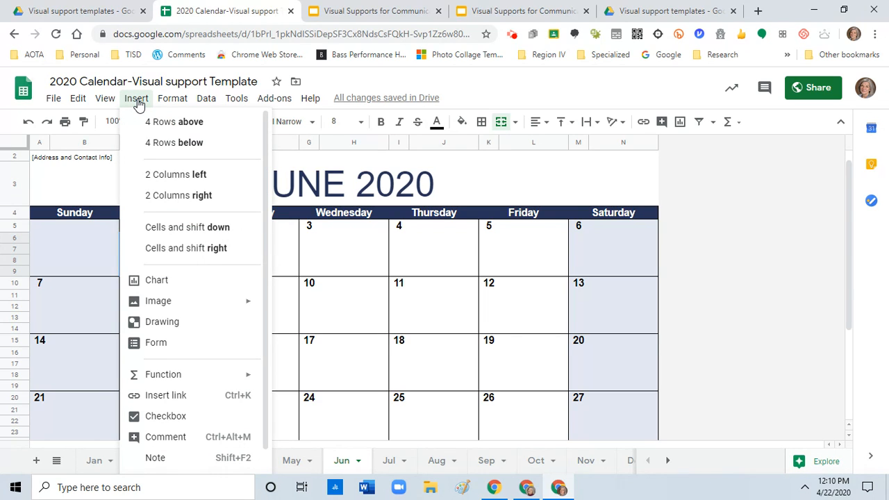
mouse_move(149, 304)
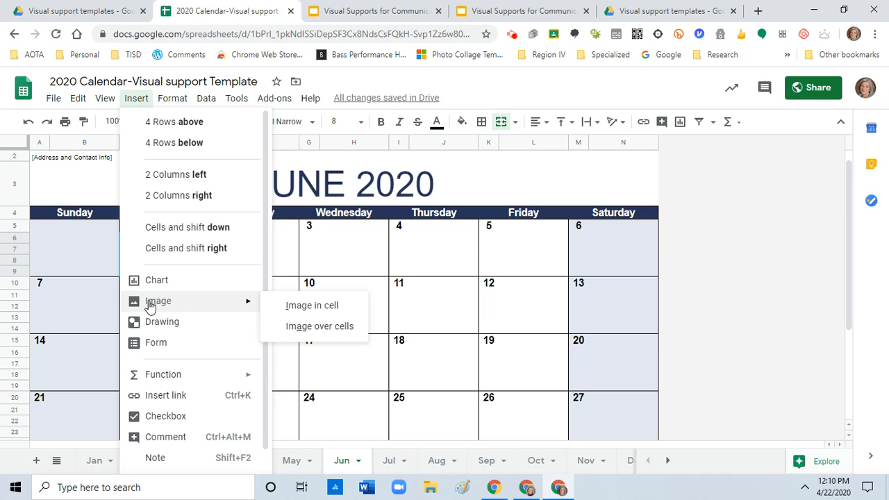
click(319, 306)
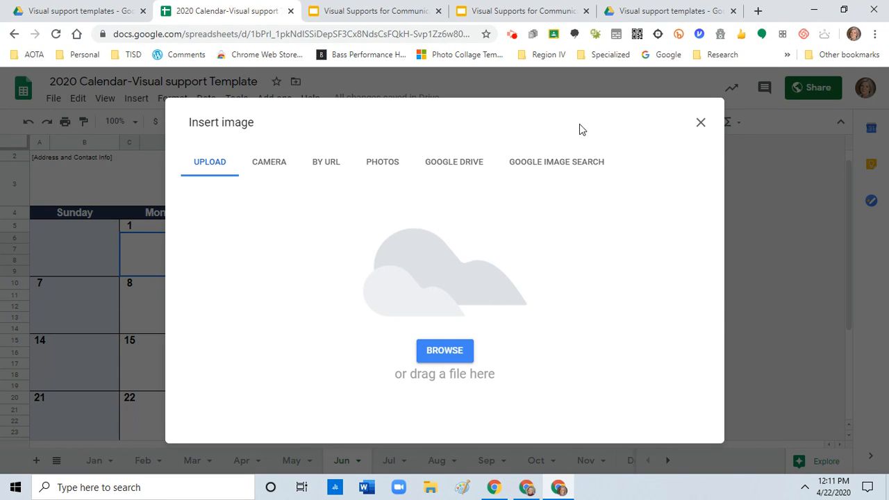
click(563, 166)
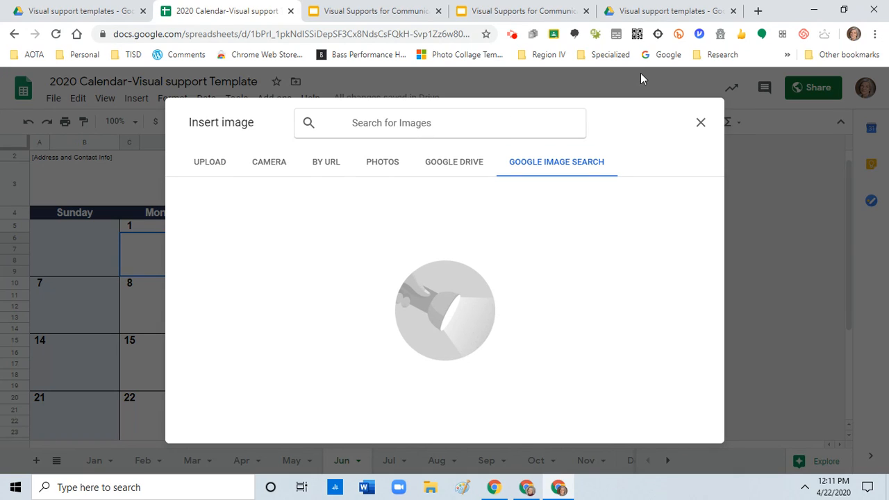
text(ach)
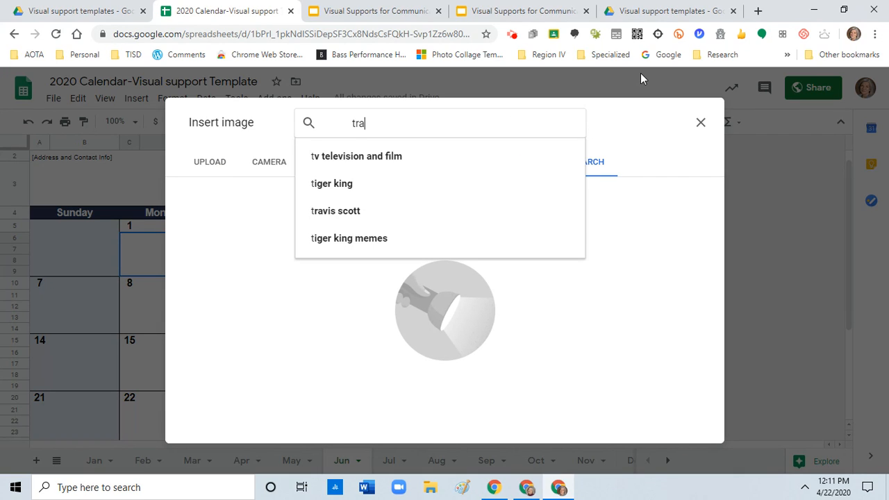
key(BackSpace)
key(BackSpace)
text(sh c)
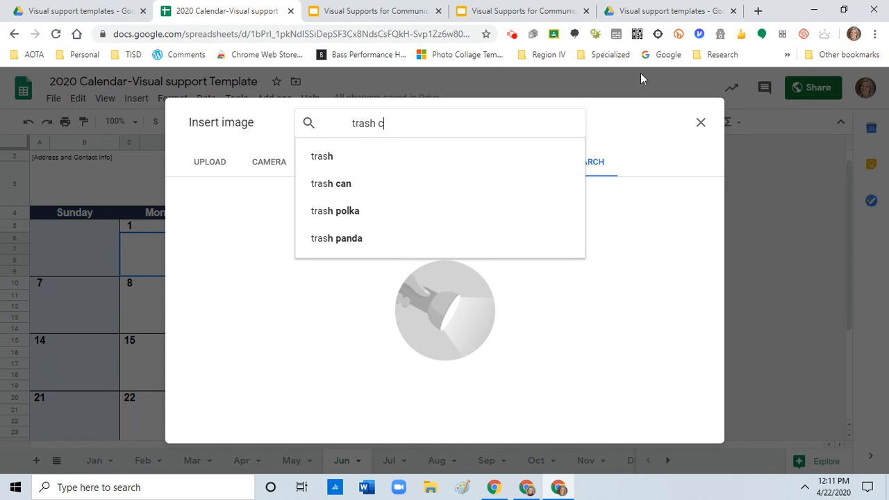
text(an clipart)
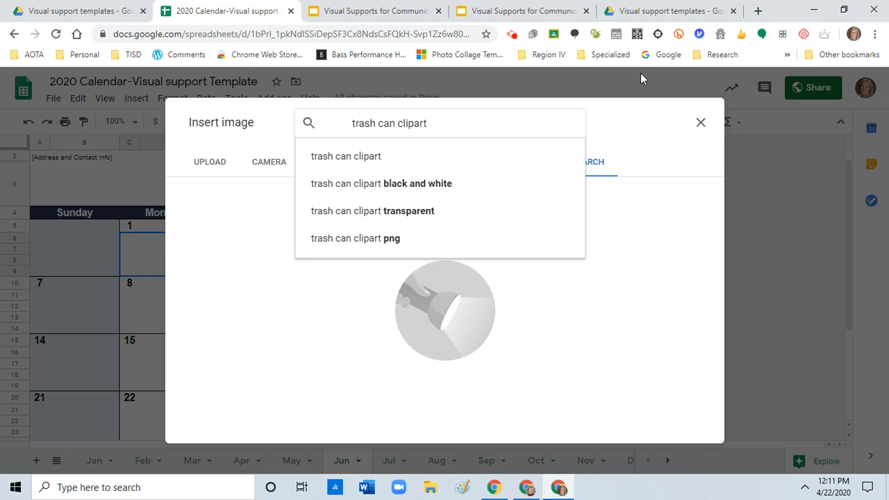
key(Return)
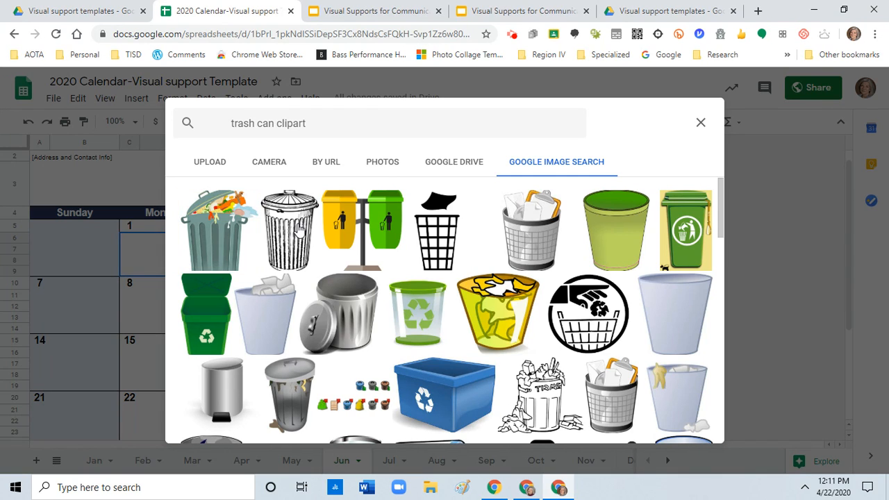
- Insert the black-and-white lidded trash can picture into the June 1 cell and center it horizontally
click(300, 231)
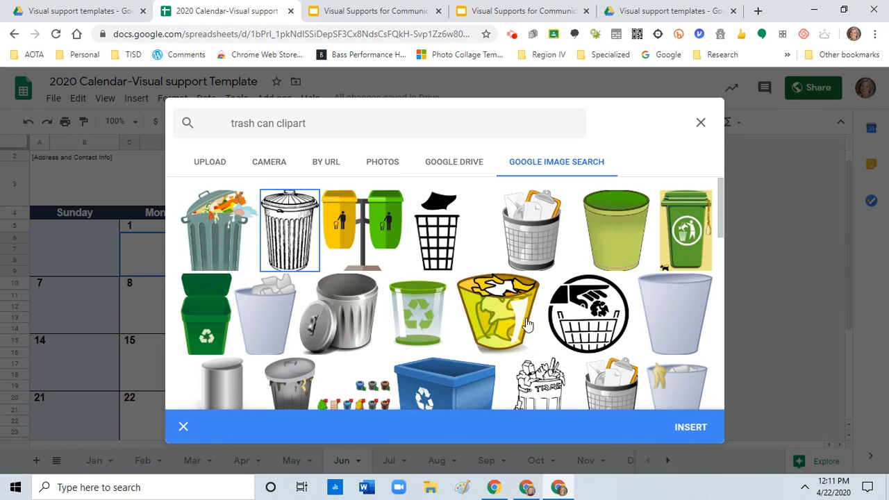
click(692, 428)
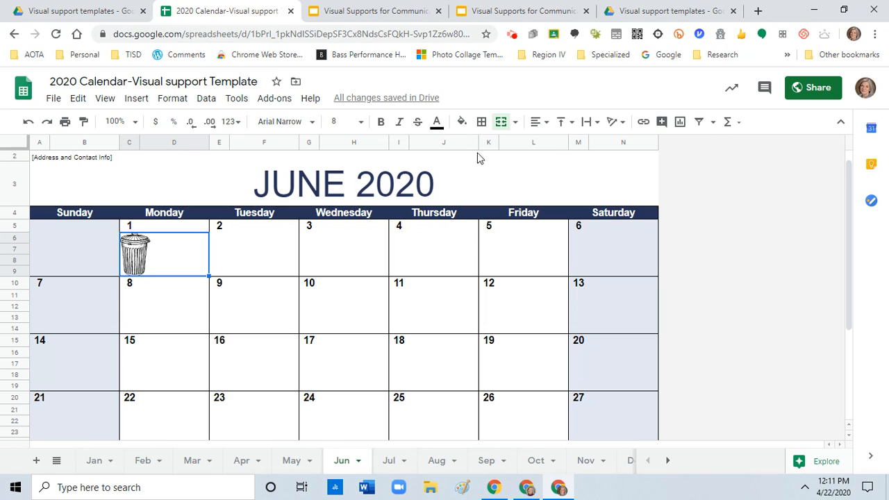
click(546, 123)
click(554, 144)
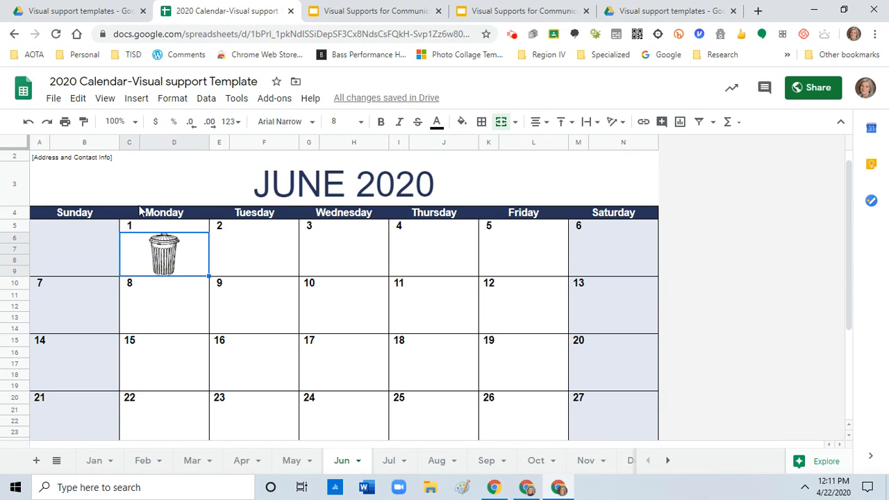
- Enter the label "Trash Day" in the cell beside the June 1 date
click(148, 228)
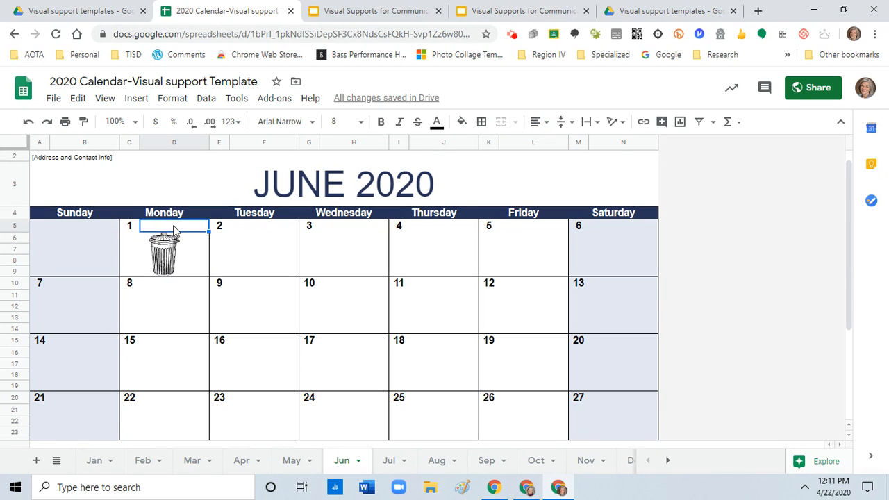
text(Trash)
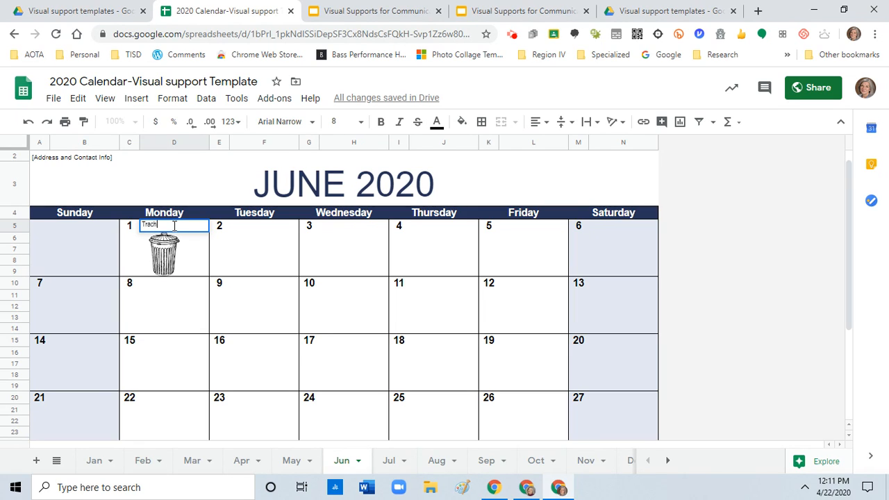
text( Day)
click(217, 240)
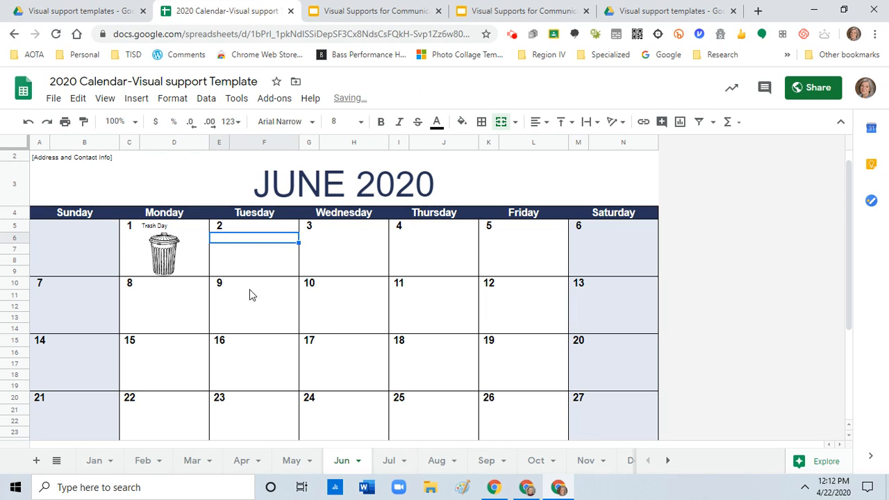
- Center the "Trash Day" label horizontally in its cell
click(168, 228)
double_click(170, 225)
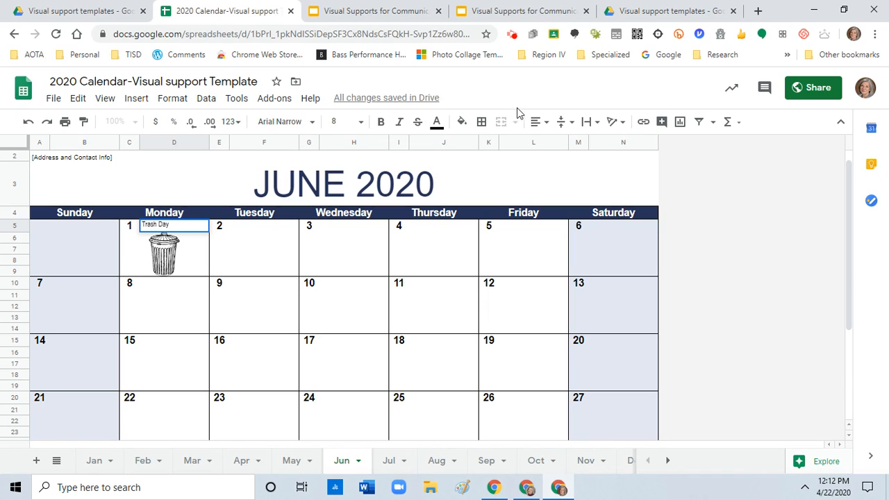
click(541, 123)
click(554, 144)
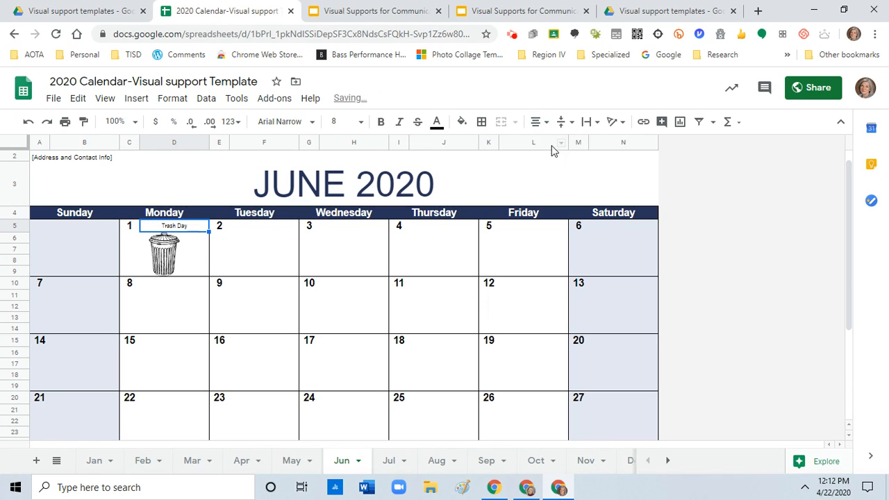
click(464, 159)
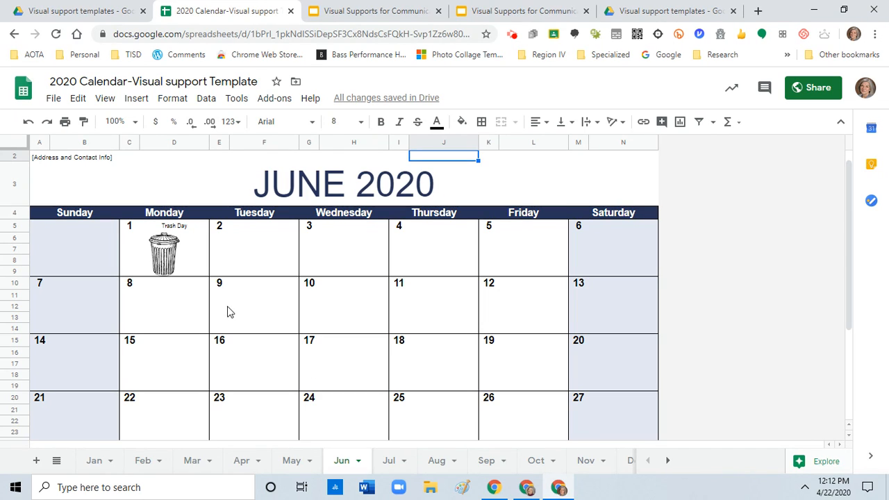
- Enter "Walk the dog." beside the June 9 date and merge the blank cells below it
click(245, 290)
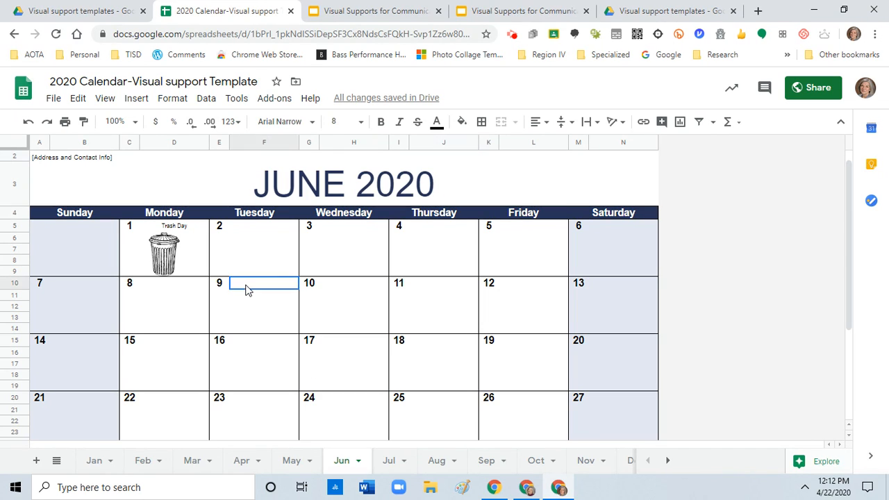
double_click(246, 290)
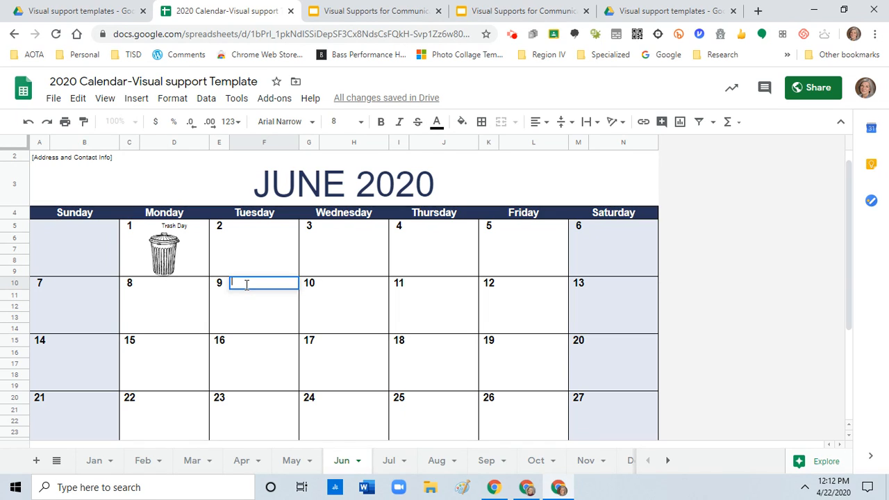
text(Walk the dog.)
drag(268, 299, 274, 334)
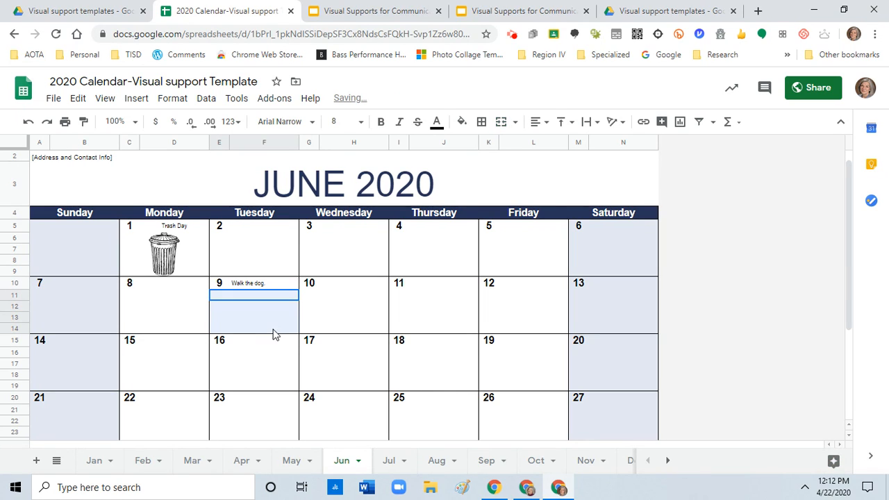
click(500, 122)
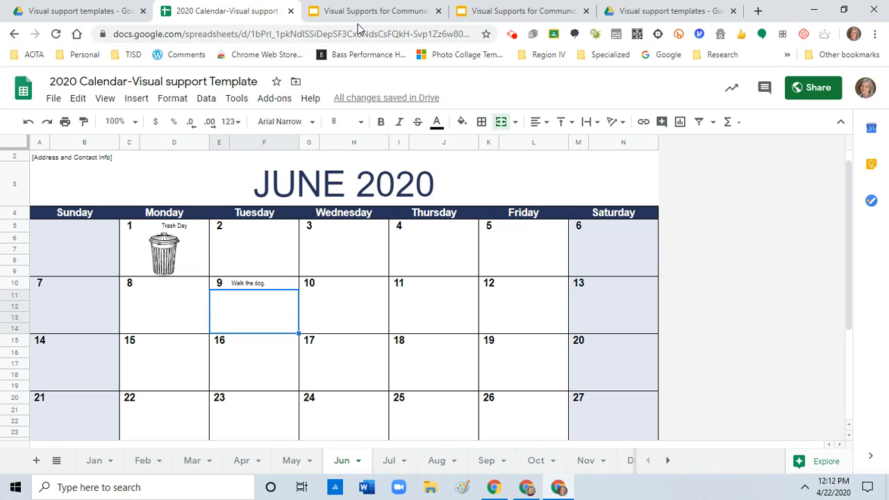
- Search Google images for "dog on a leash clipart" as an in-cell image for the merged June 9 cell
click(136, 100)
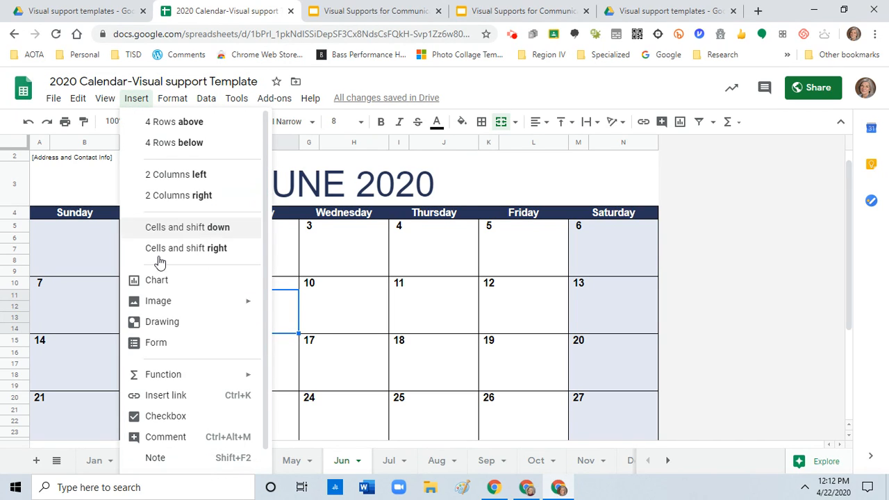
mouse_move(165, 303)
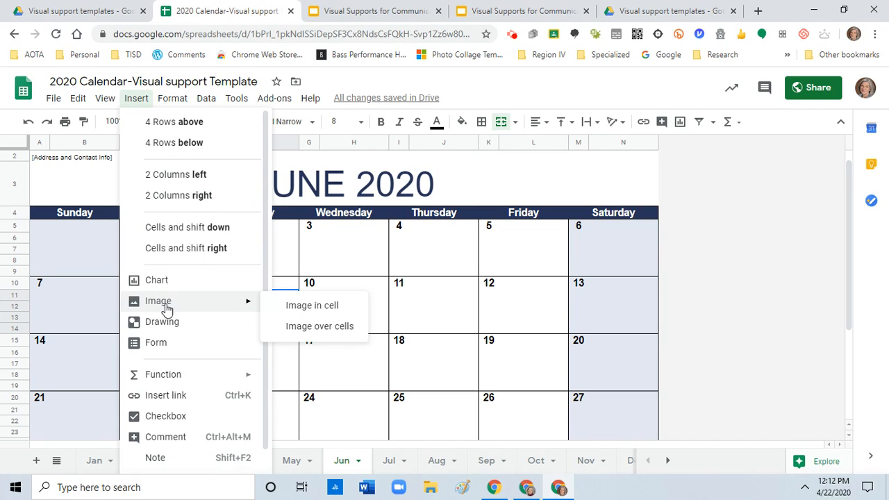
click(324, 314)
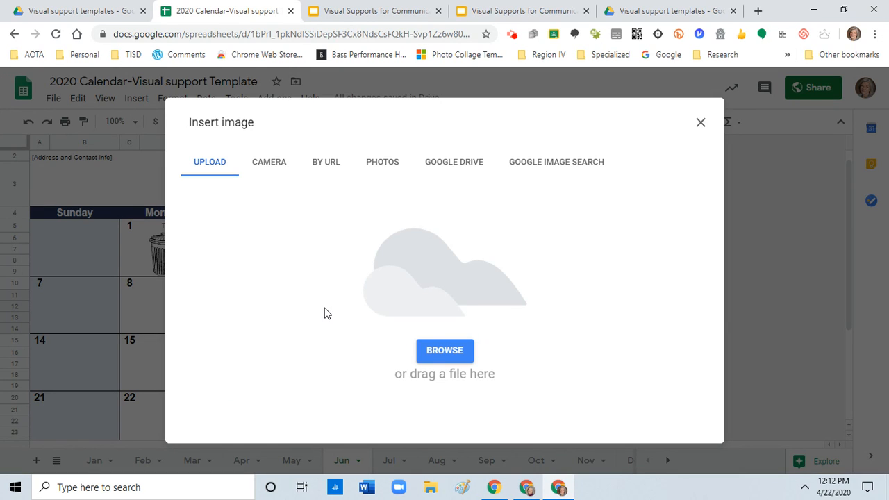
click(575, 165)
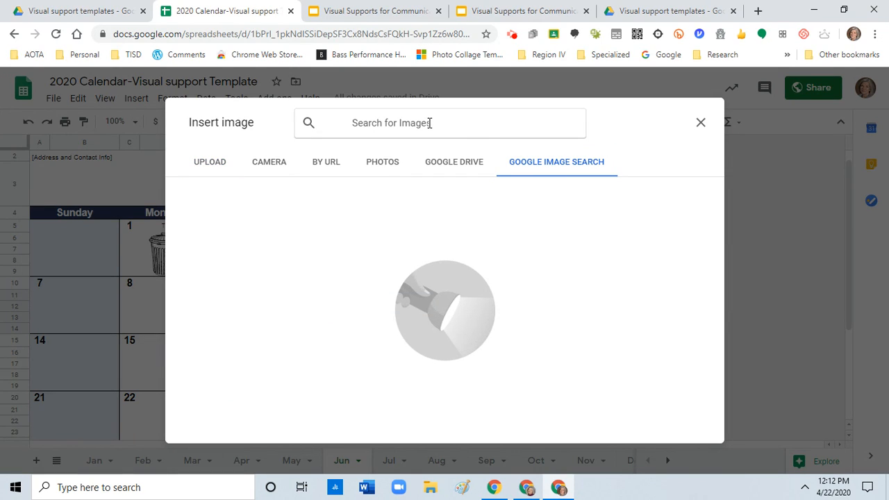
text(dog )
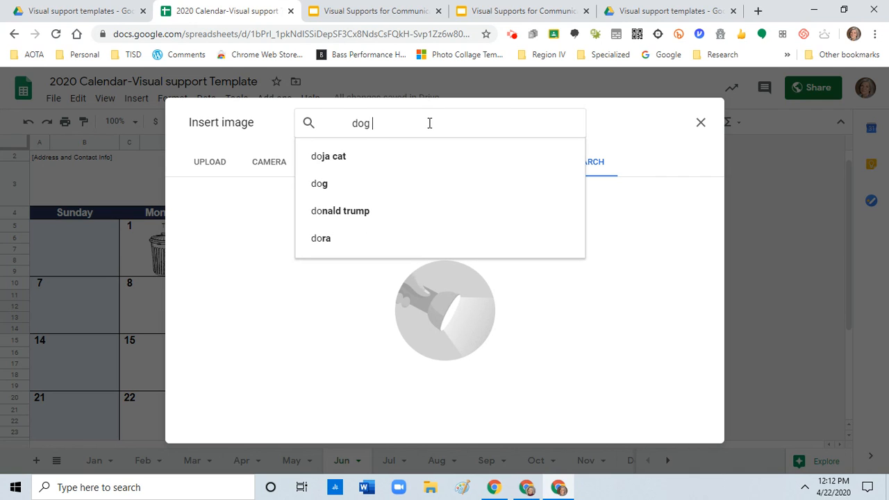
text(on a leash)
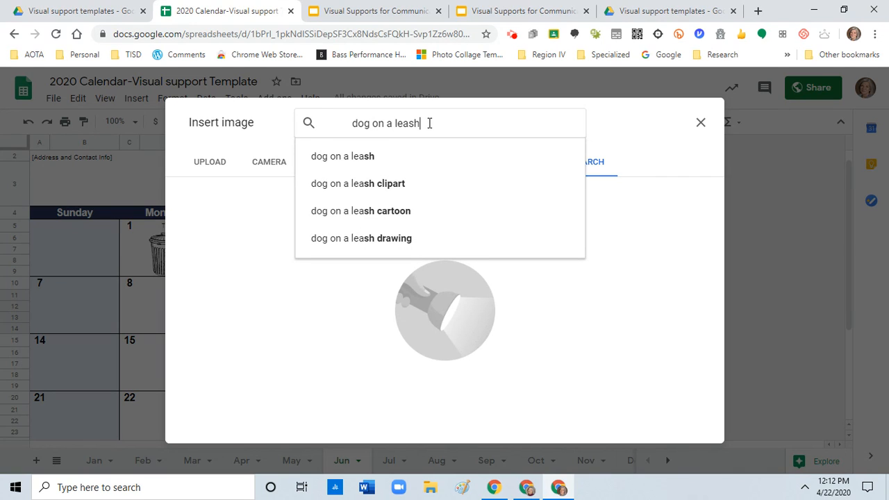
text( clipart)
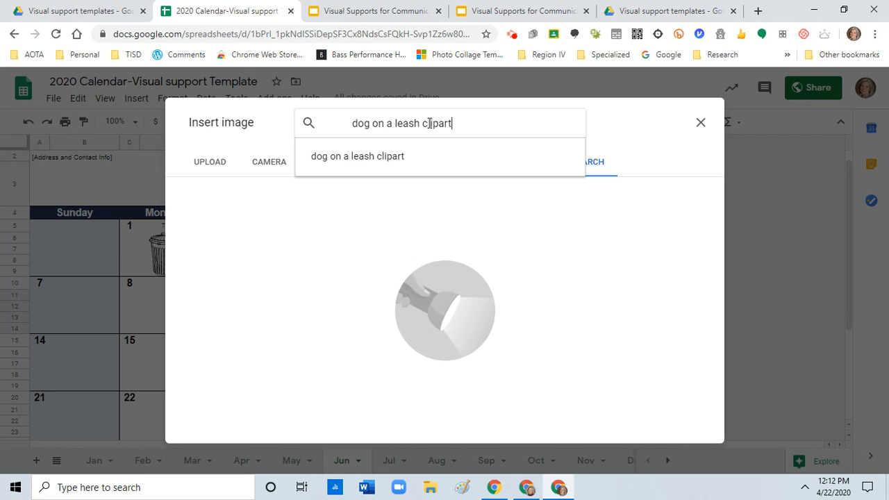
key(Return)
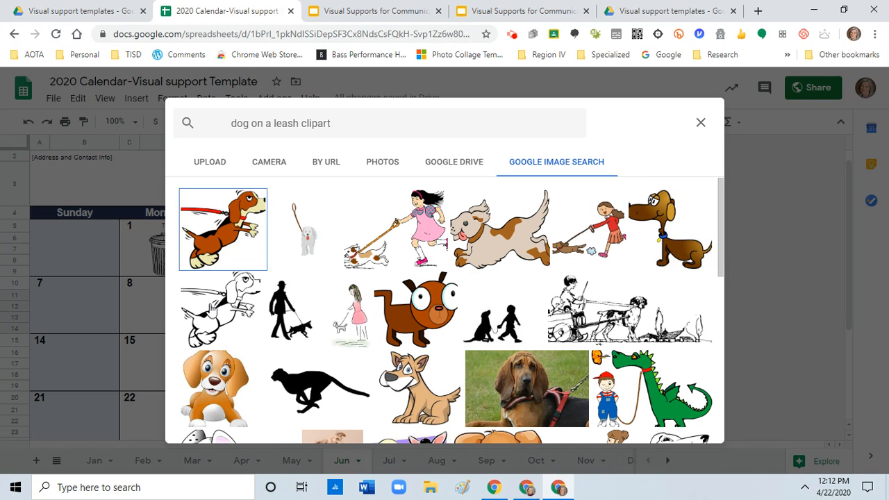
- Insert the clipart of a woman in a striped top walking a white dog into the June 9 cell and center it horizontally
scroll(326, 327, down, 4)
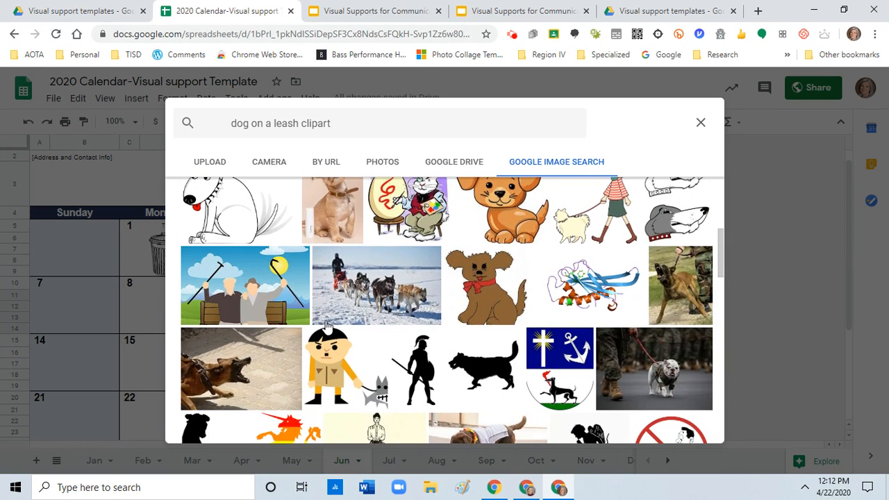
scroll(327, 327, up, 1)
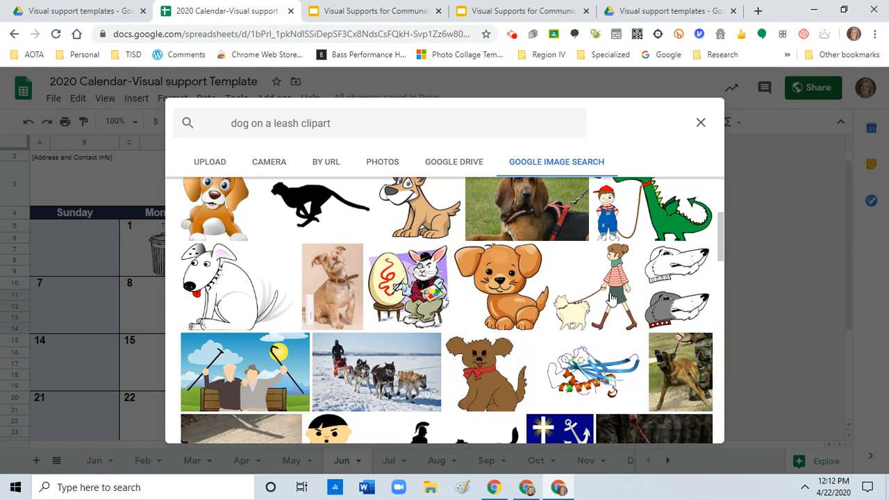
click(611, 298)
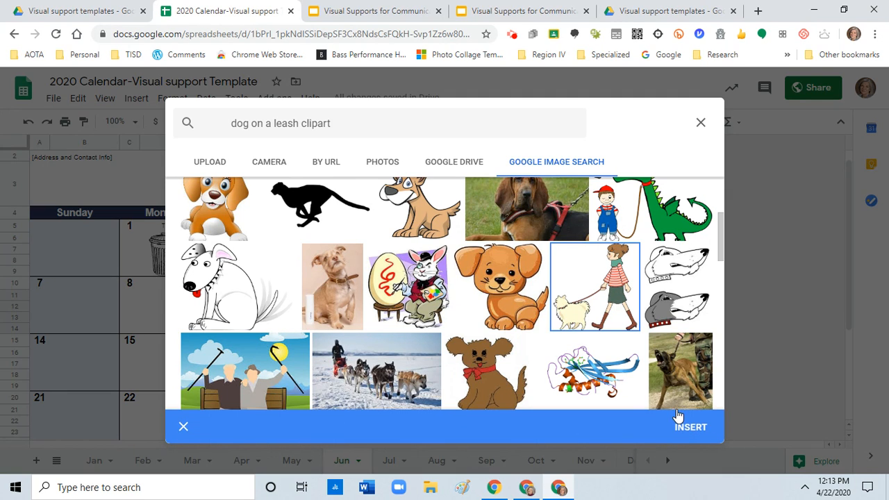
click(687, 428)
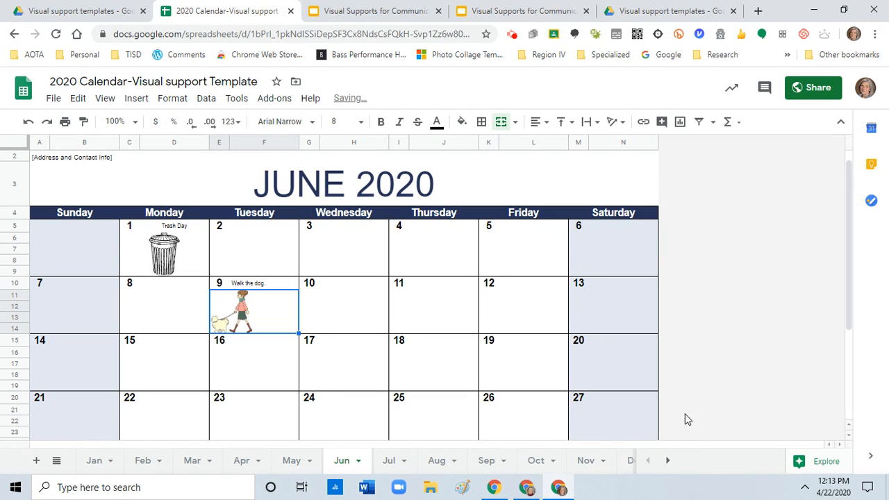
click(537, 123)
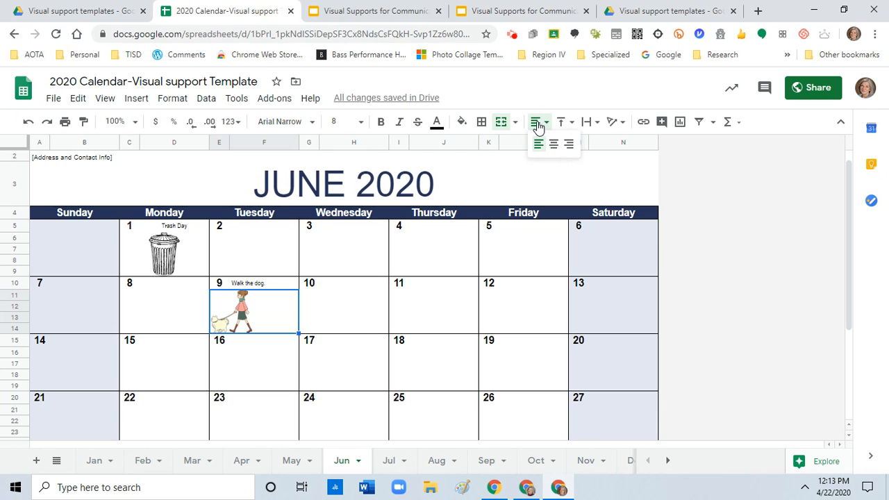
click(554, 145)
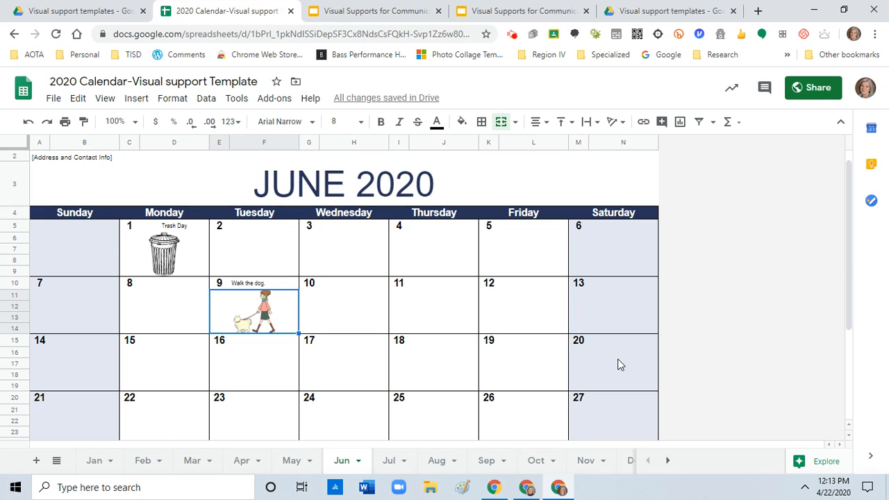
- Review the June calendar page, and switch to the "Visual Supports for Communication and Routine" presentation in Google Slides
scroll(620, 365, down, 2)
scroll(620, 365, up, 1)
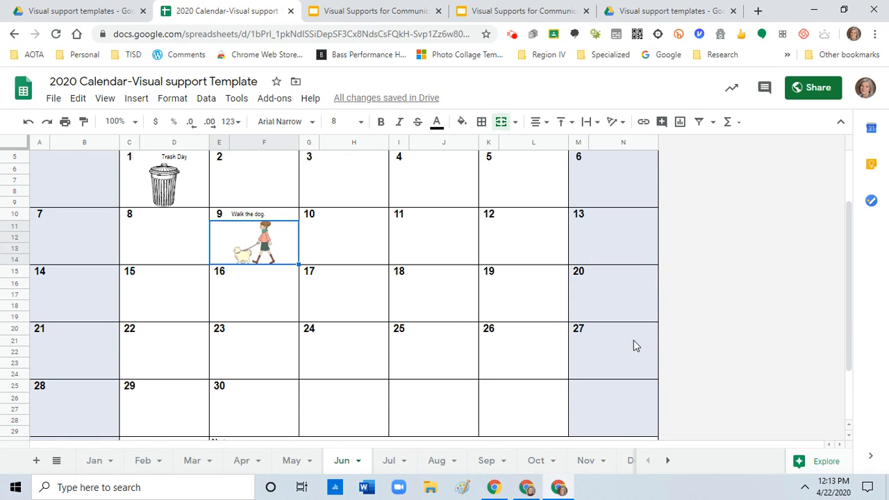
scroll(631, 338, up, 2)
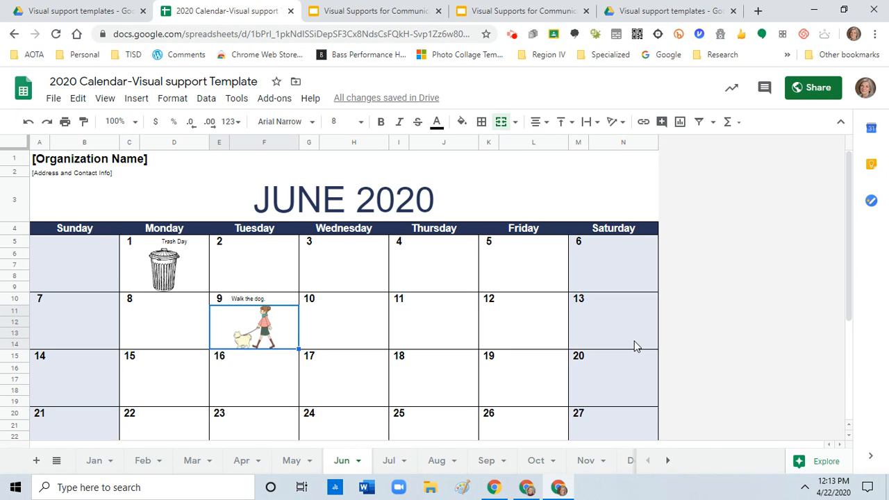
click(397, 14)
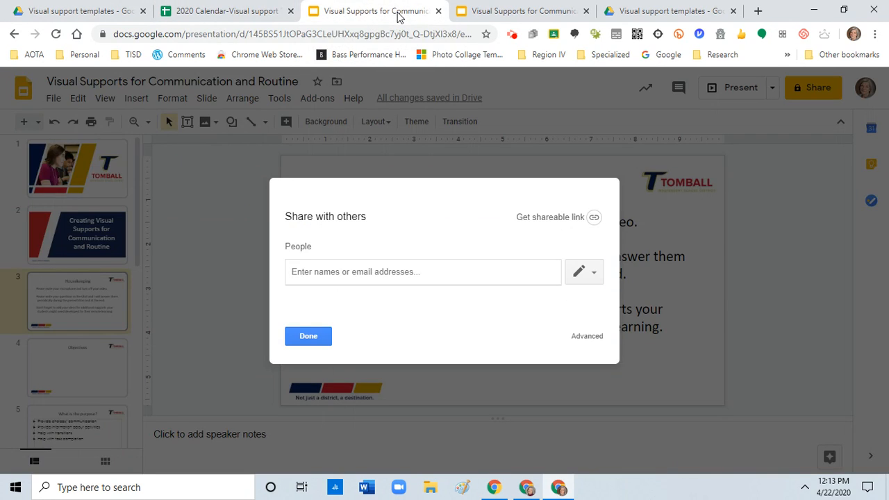